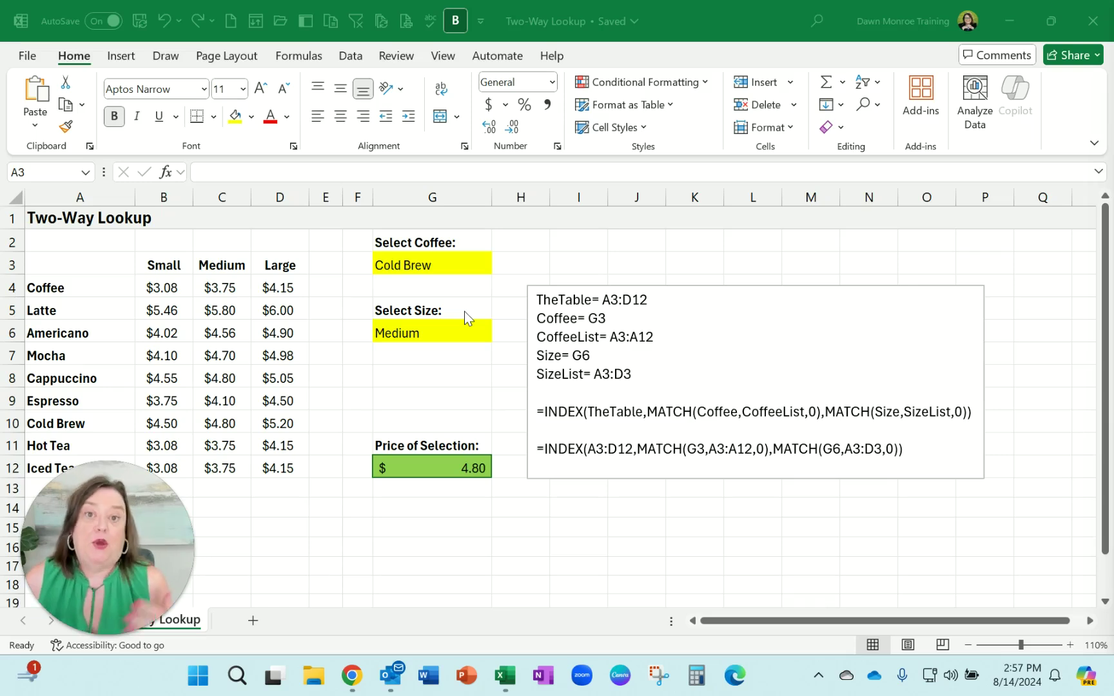
Step: Inspect the existing coffee choices in G3 and size choices in G6 without changing them
left_click(437, 261)
left_click(500, 266)
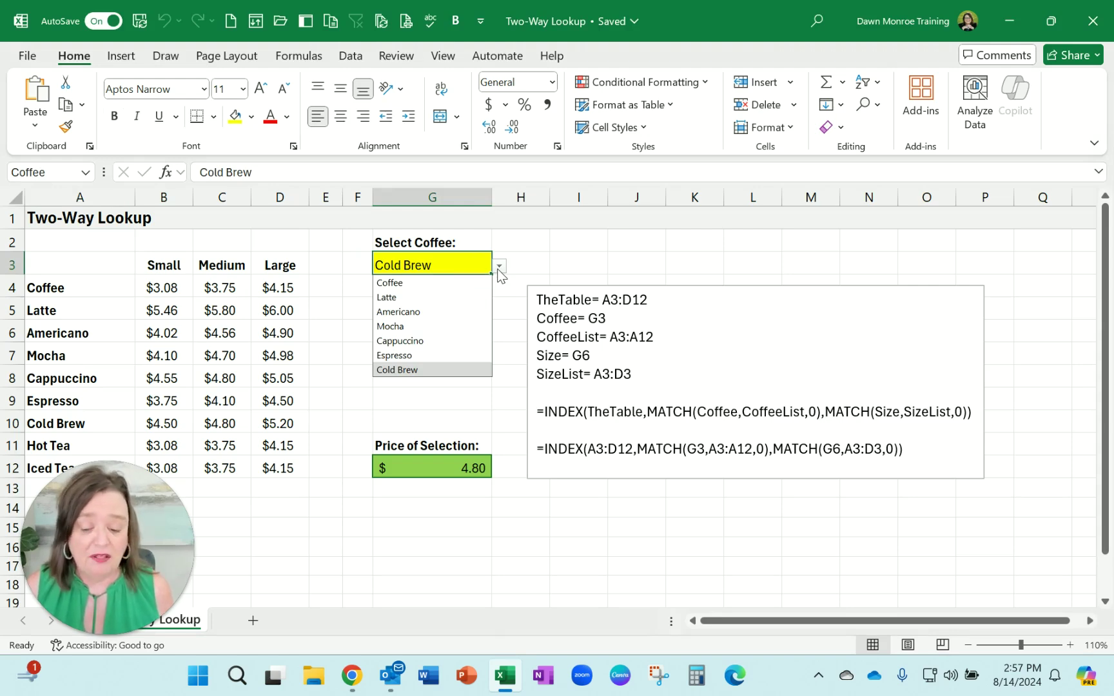
left_click(500, 267)
left_click(470, 334)
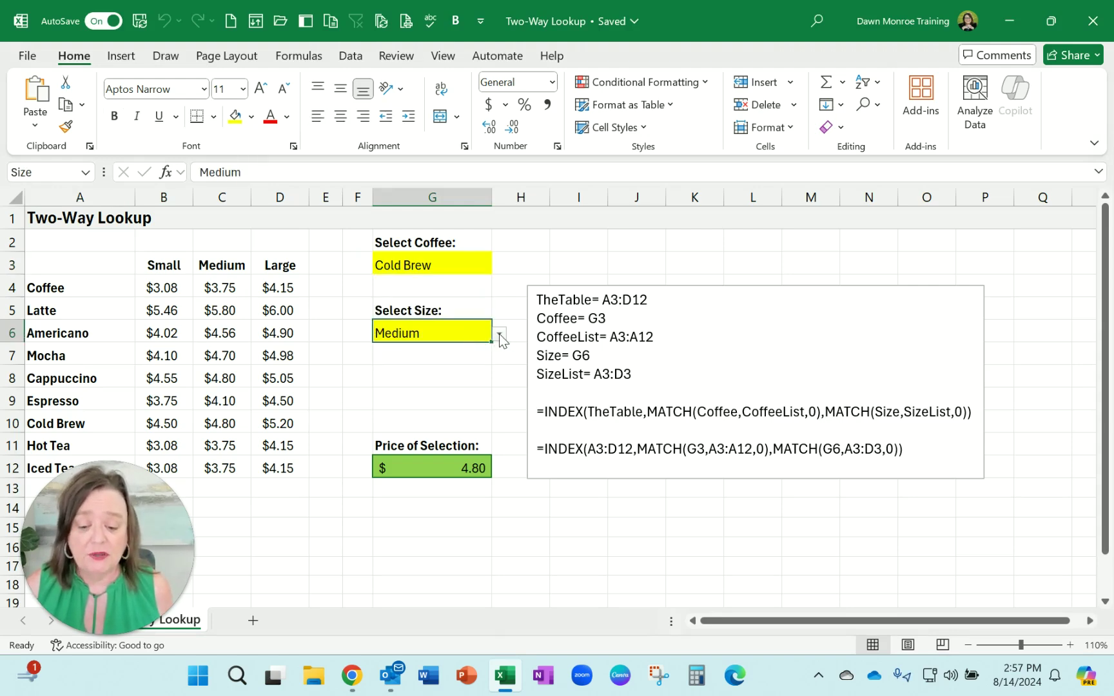
left_click(500, 335)
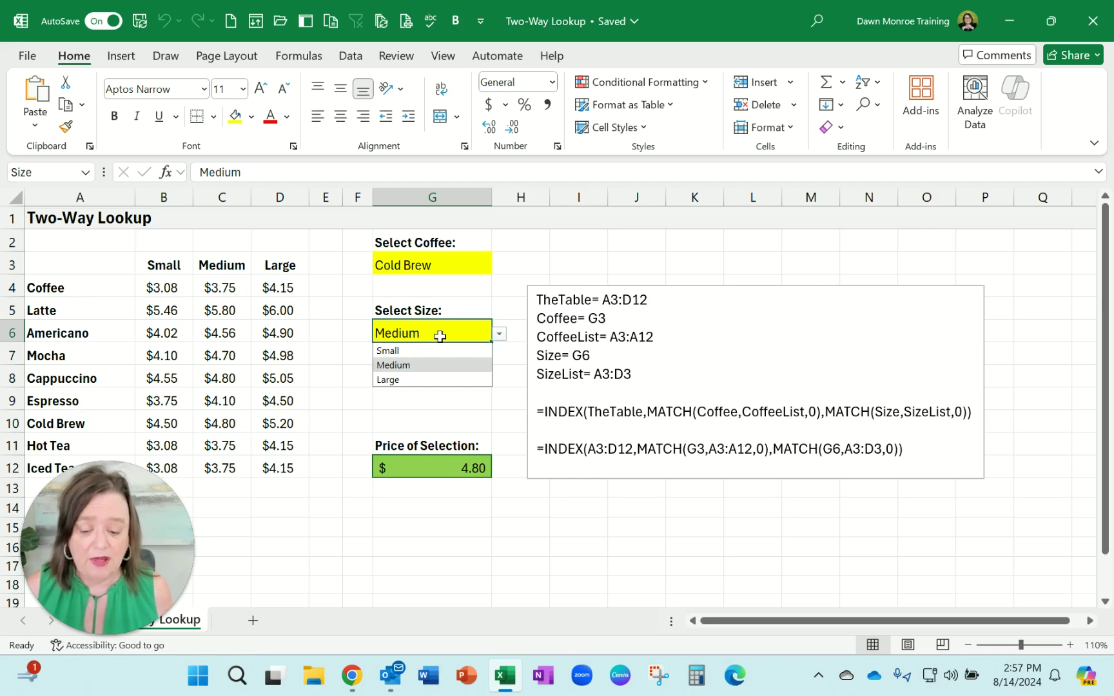
left_click(499, 336)
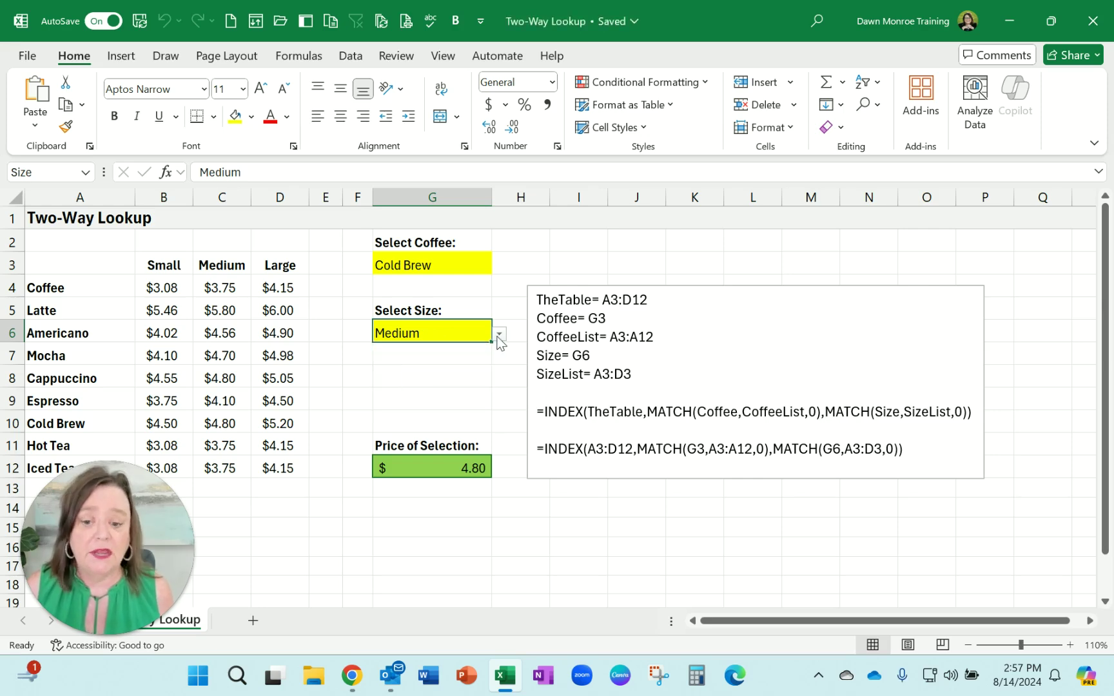
Step: Change G3's data validation source from =$A$4:$A$10 to =$A$4:$A$12
left_click(352, 57)
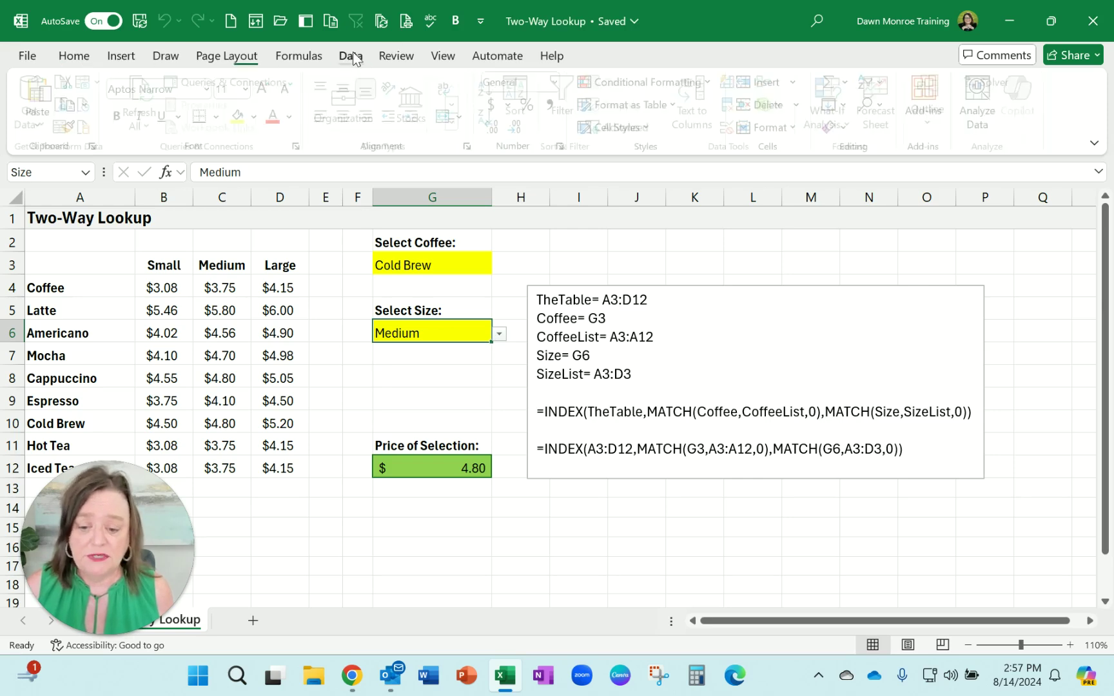
left_click(441, 265)
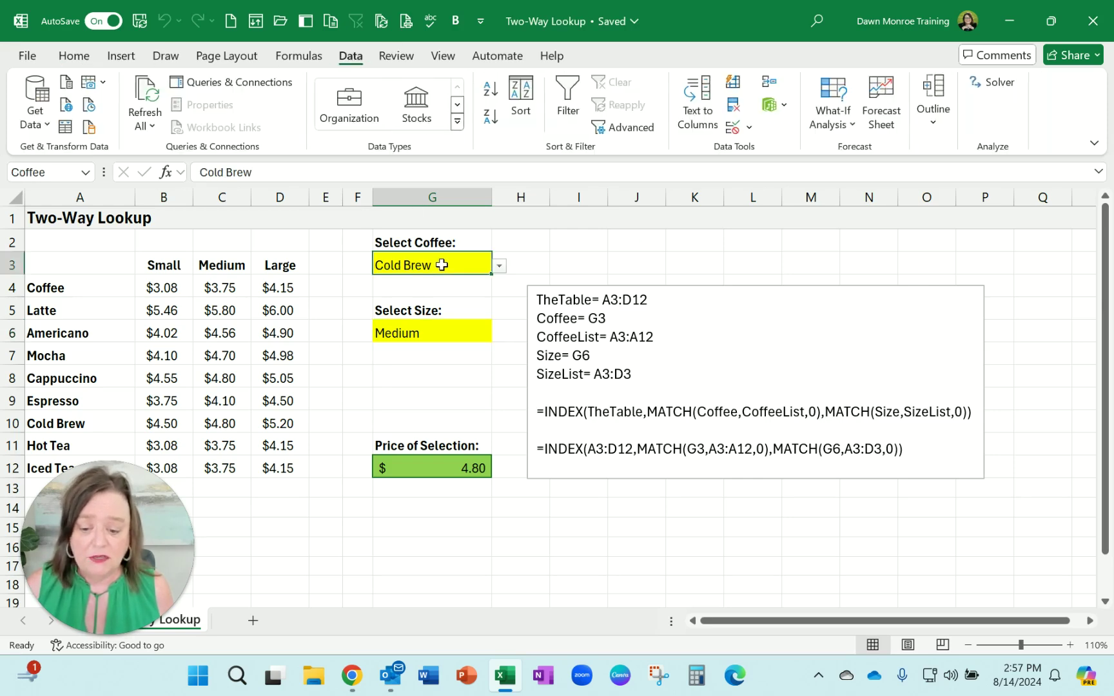
left_click(749, 127)
left_click(760, 154)
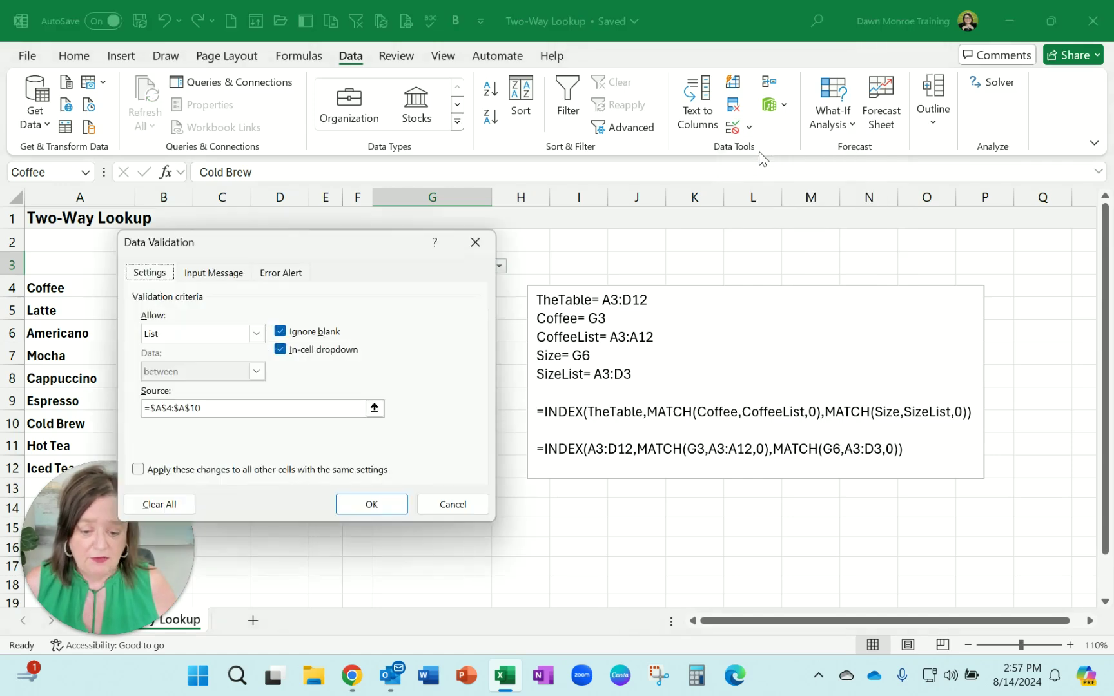
left_click_drag(348, 245, 803, 221)
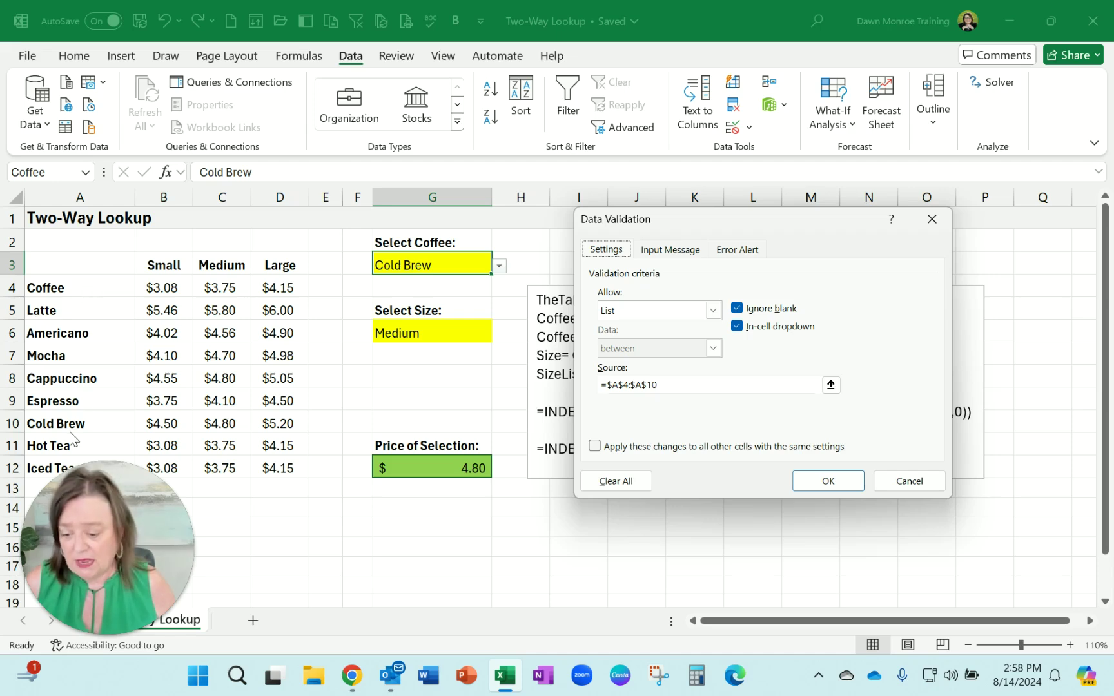
left_click(665, 386)
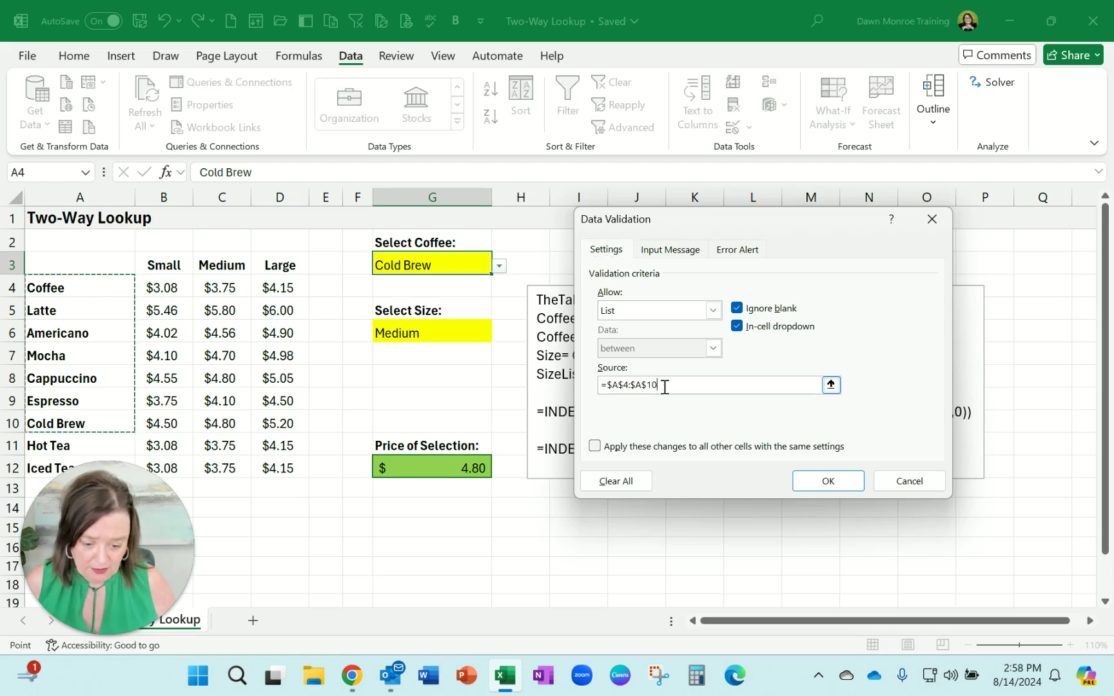
key("BackSpace")
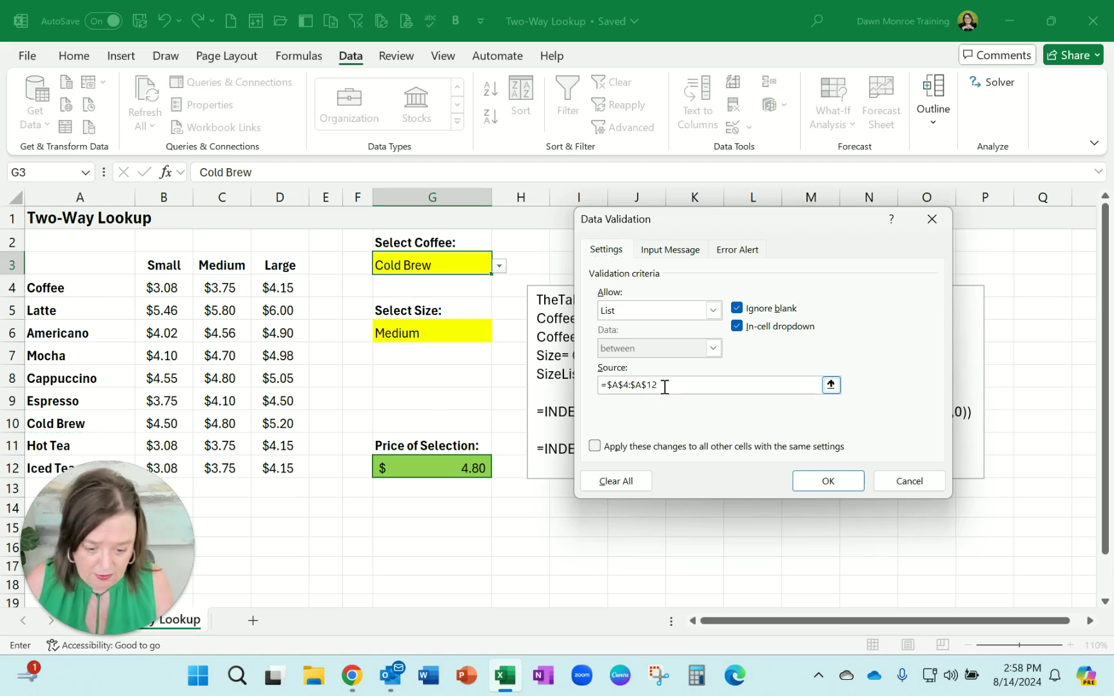
left_click(826, 481)
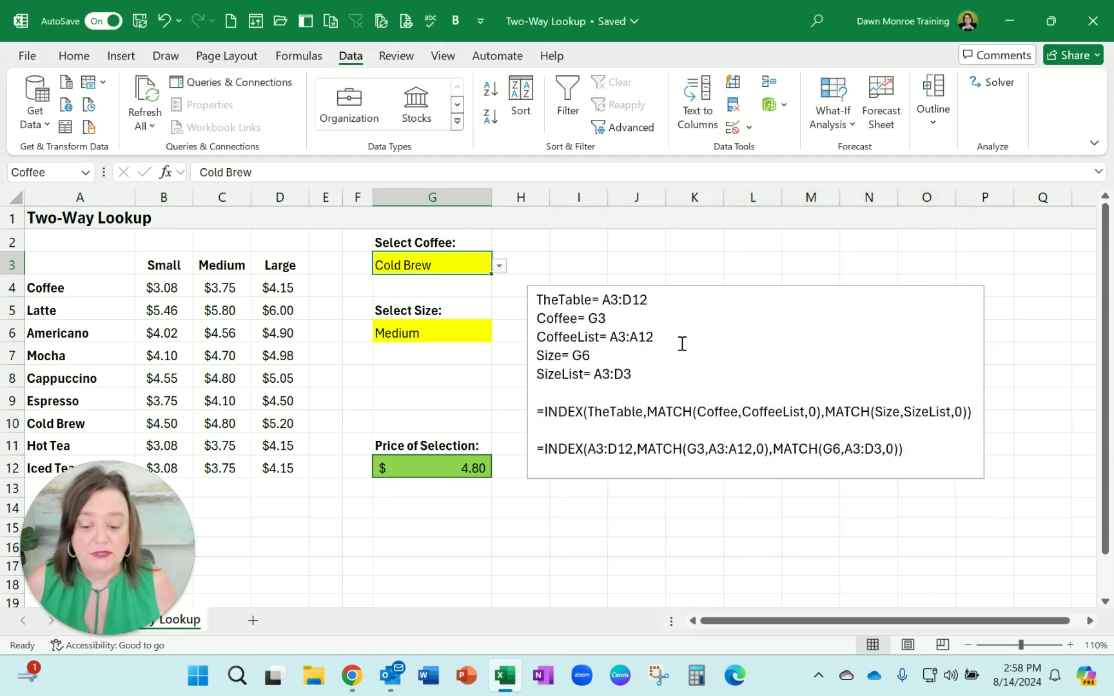
left_click(414, 333)
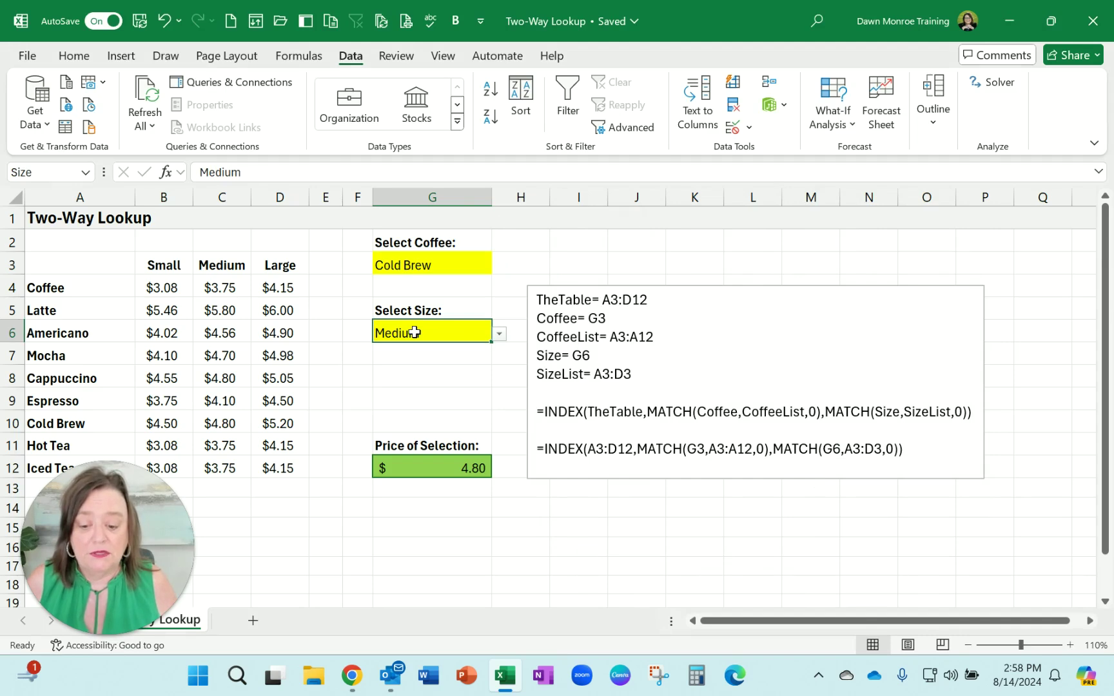
left_click(499, 334)
left_click(500, 335)
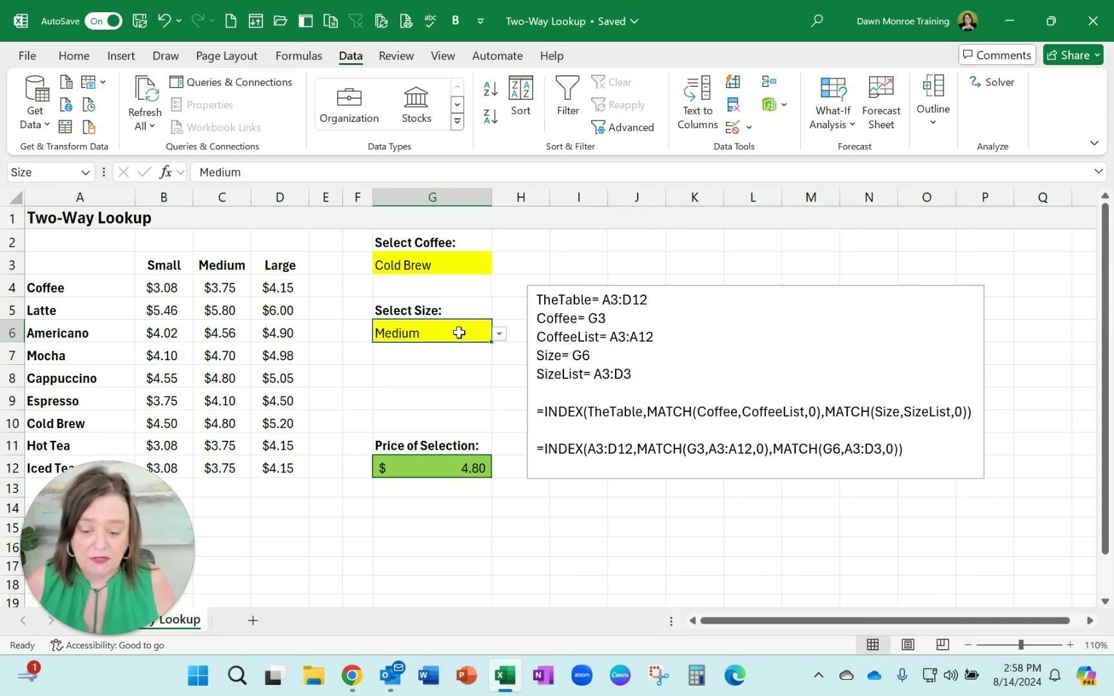
left_click(746, 127)
left_click(774, 152)
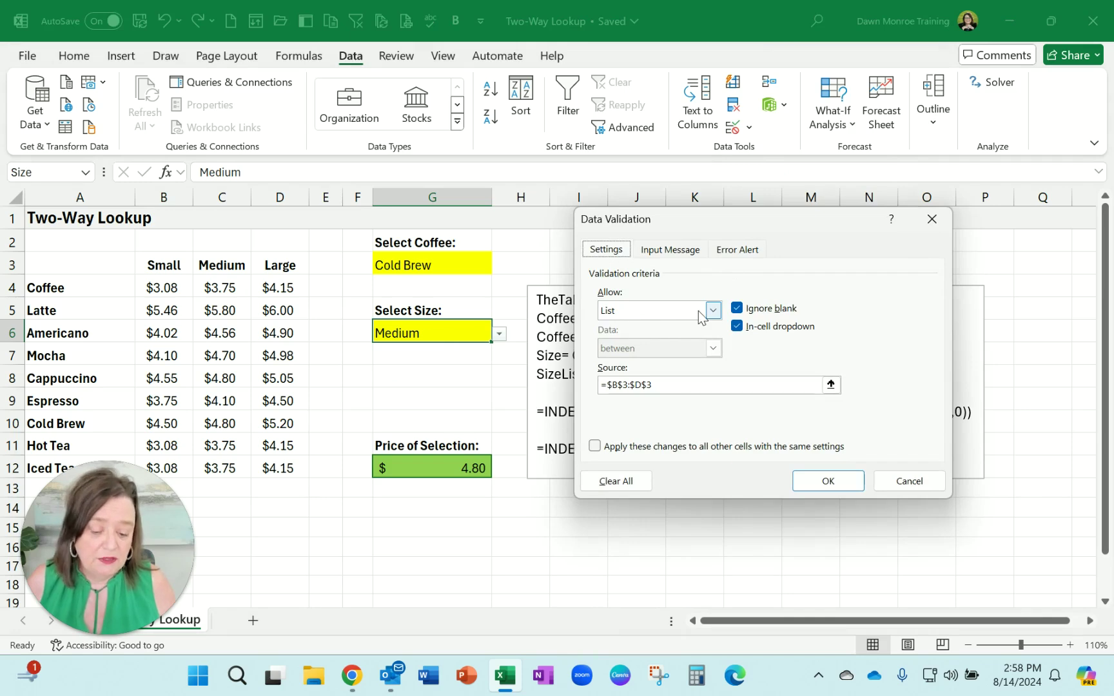
left_click(659, 386)
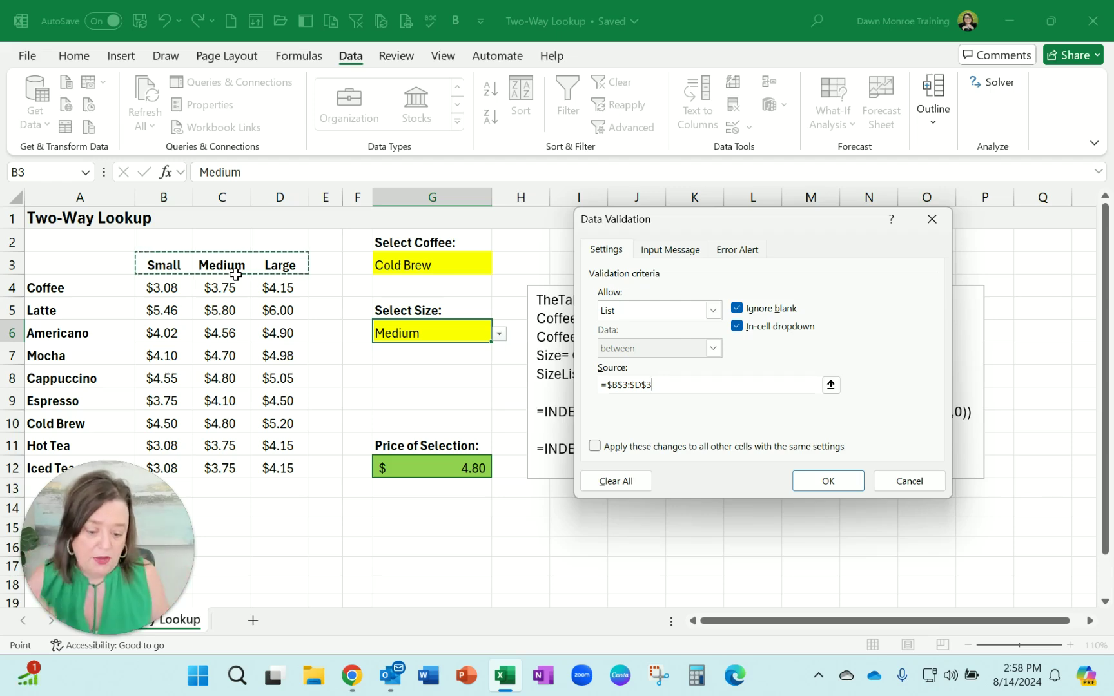
left_click(840, 480)
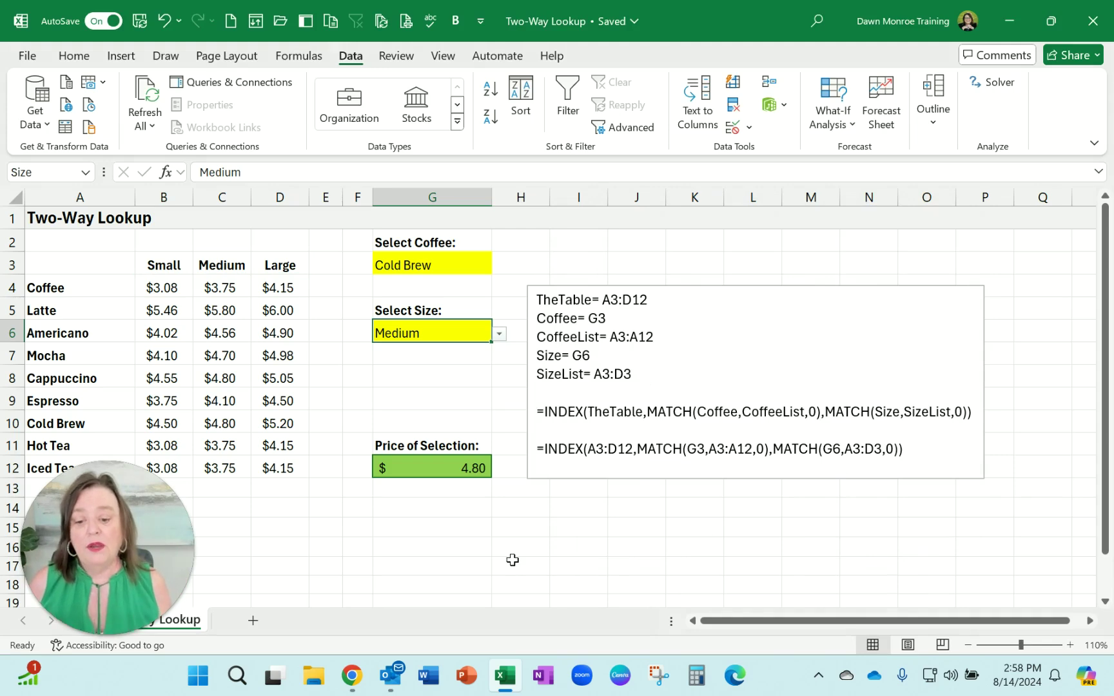
Step: Choose Americano in G3 and Small in G6, then nudge the formula notes box upward
left_click(448, 262)
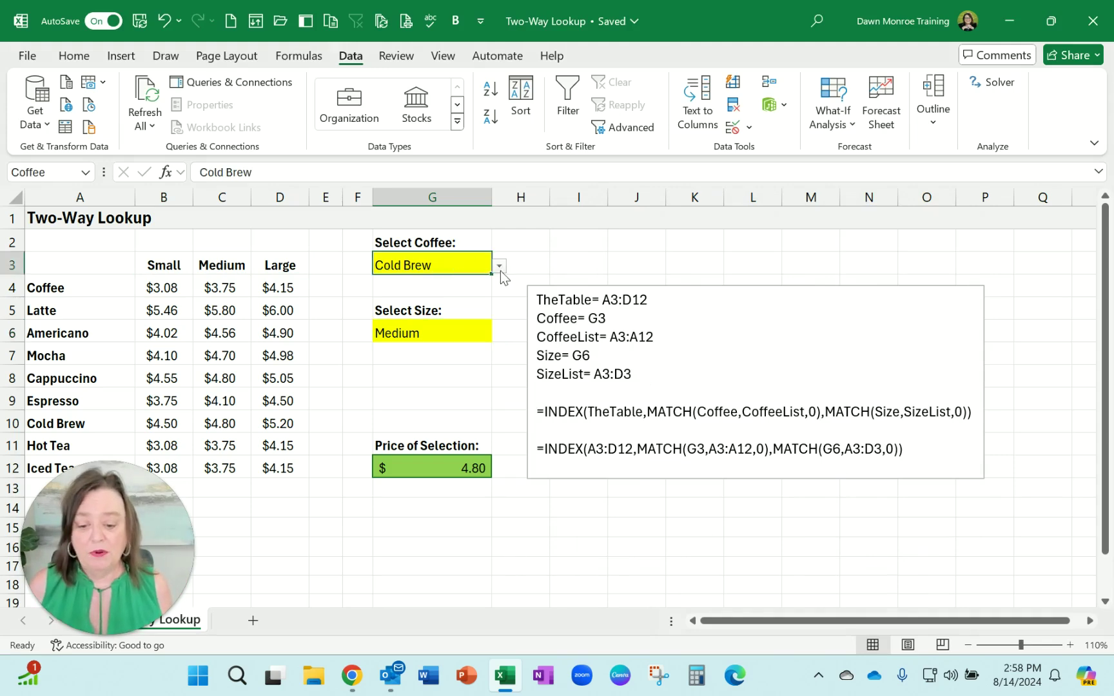
left_click(500, 268)
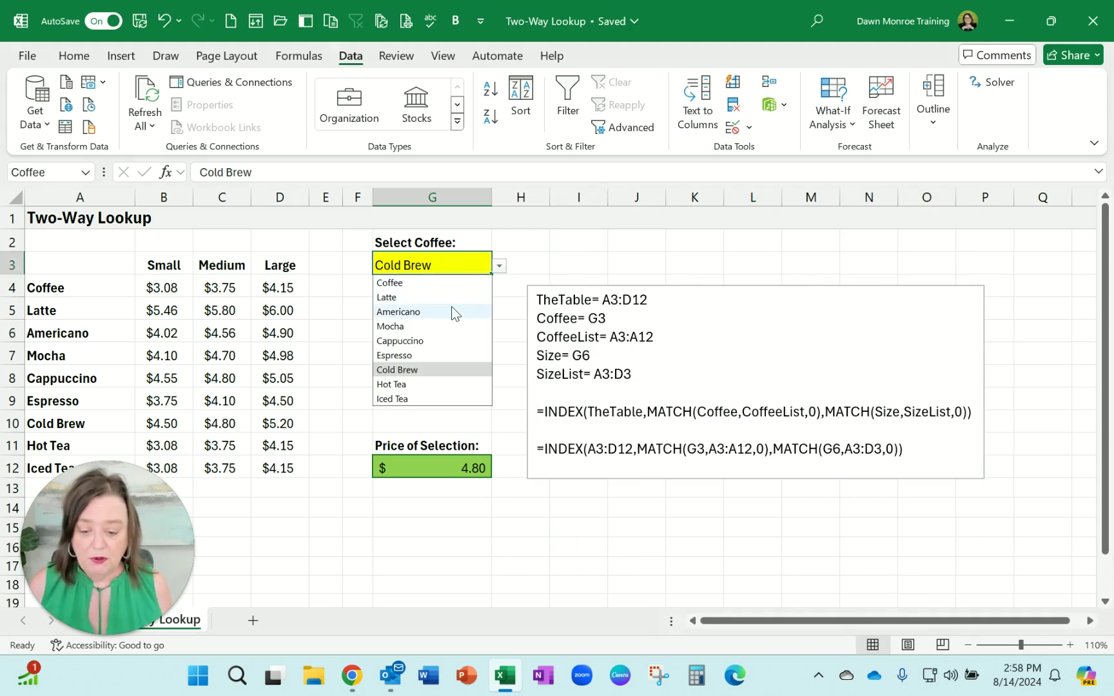
left_click(452, 312)
left_click(457, 331)
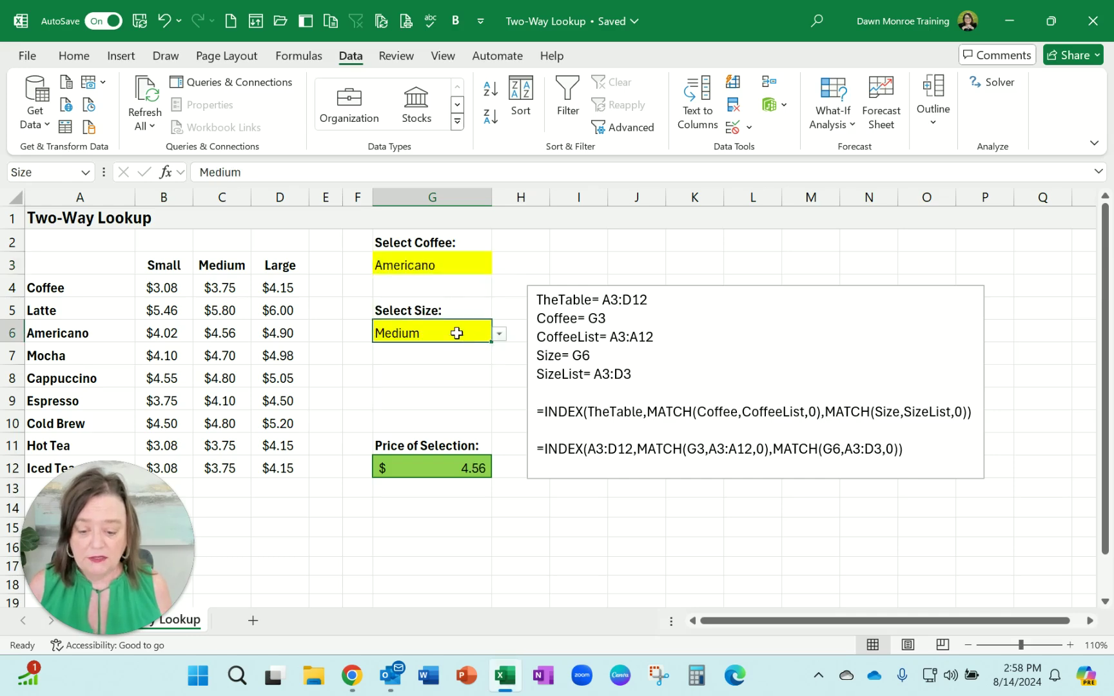
left_click(498, 335)
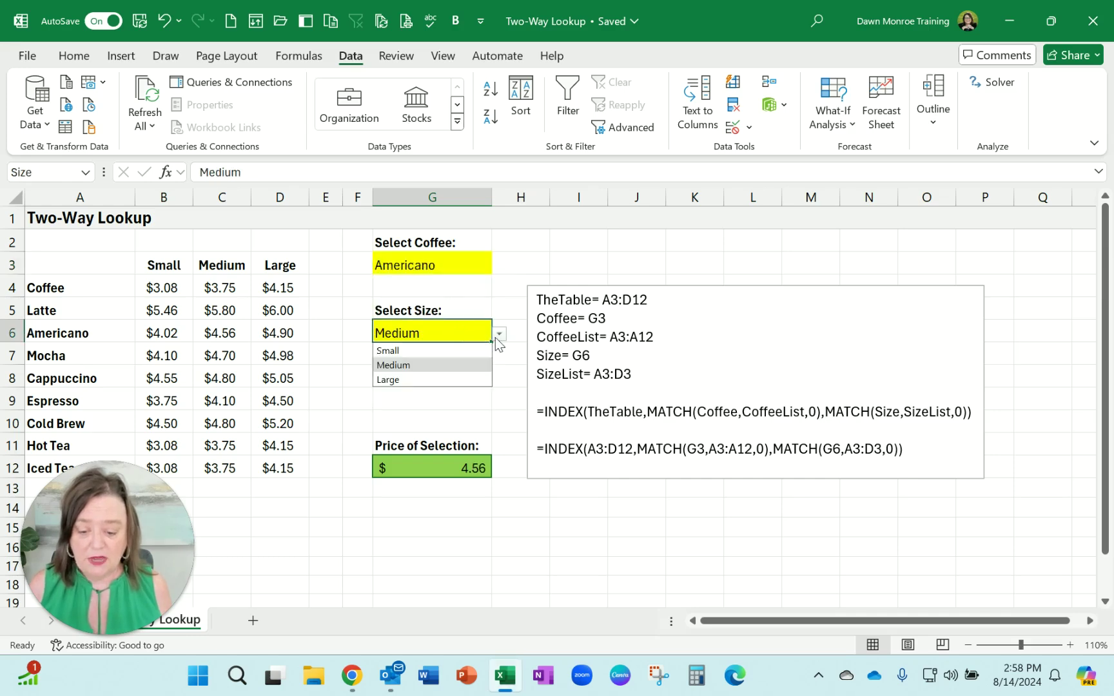
left_click(453, 352)
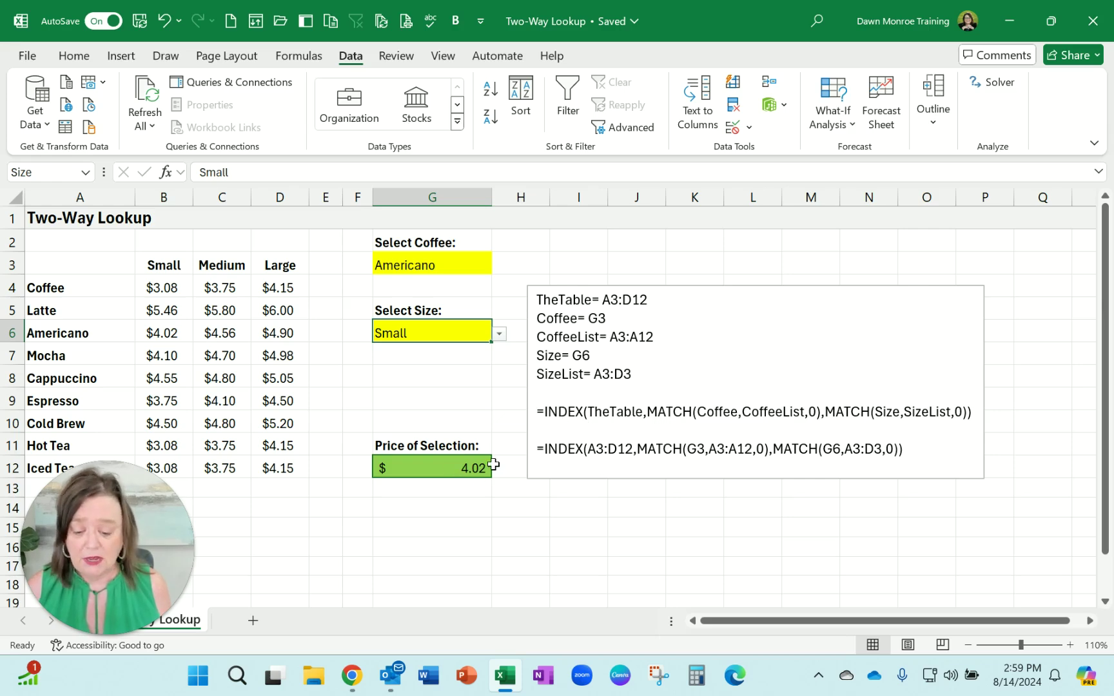
left_click(834, 281)
left_click_drag(833, 281, 836, 245)
Step: Open G12's formula to show its Coffee, CoffeeList, Size, SizeList and TheTable references outlined
left_click(436, 469)
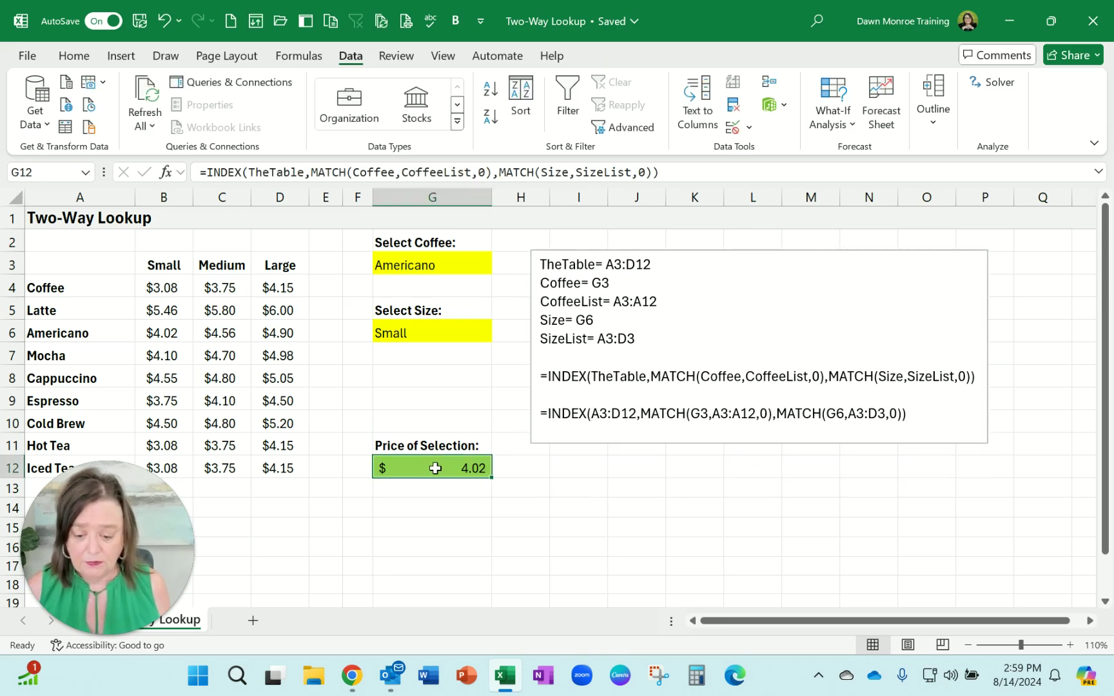
double_click(426, 464)
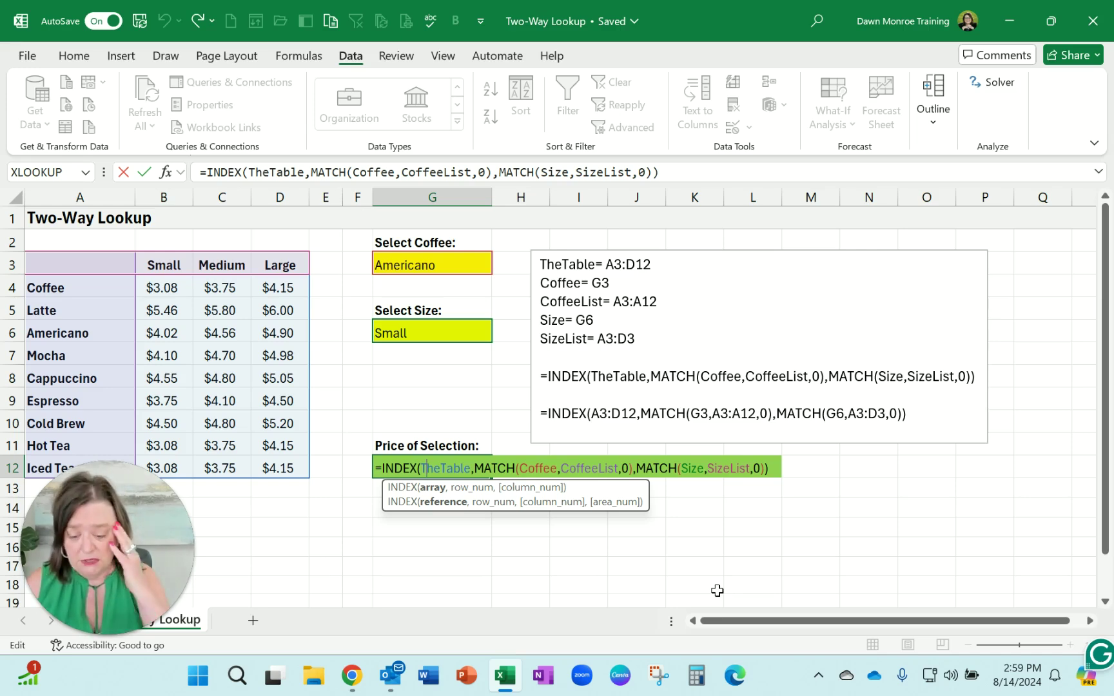
Step: Leave G12 unchanged and highlight the name definitions and INDEX formula lines in the notes box
left_click(634, 390)
triple_click(545, 376)
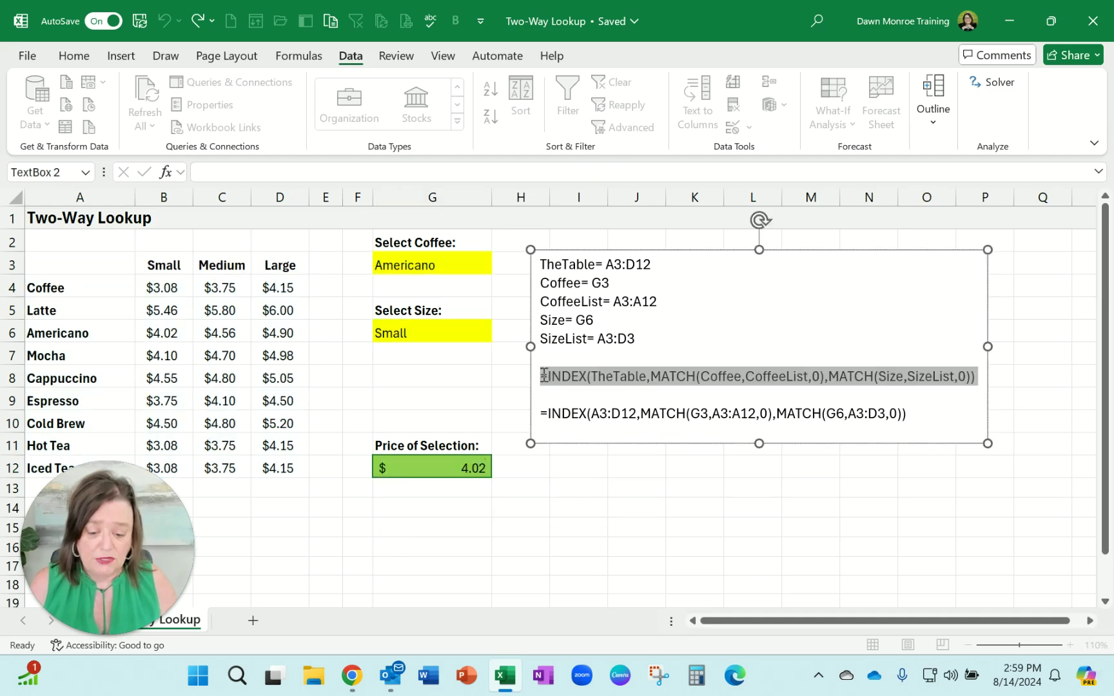
left_click_drag(978, 376, 1010, 430)
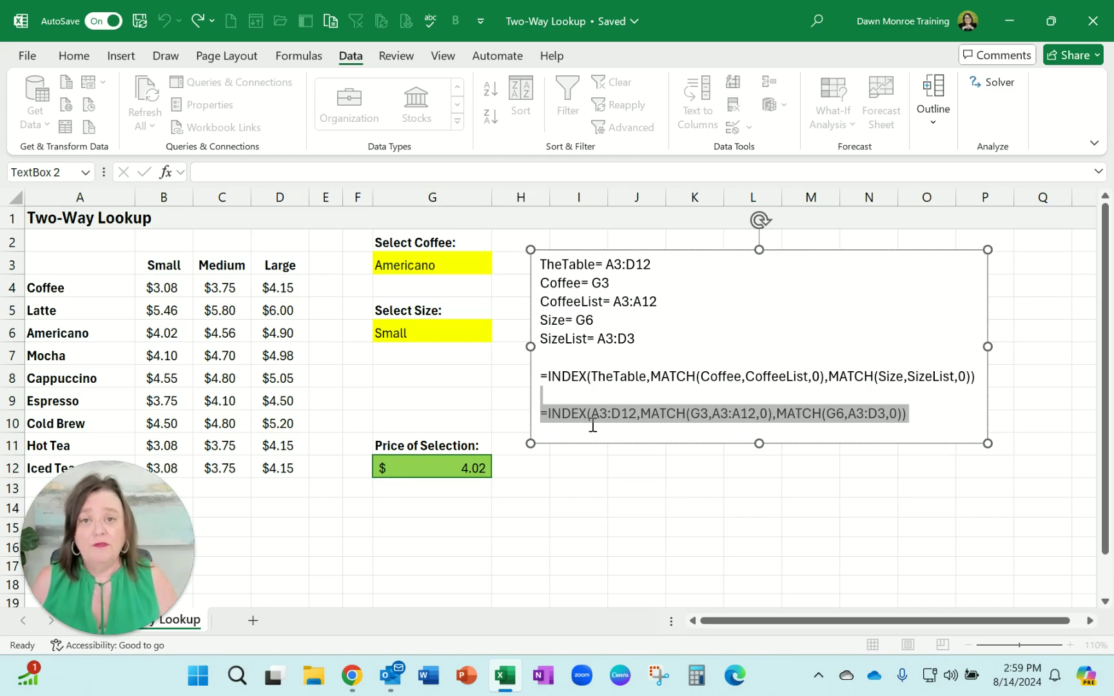
key("shift+Up")
key("shift+Up")
key("shift+Up")
key("shift+Up")
key("shift+Up")
key("shift+Up")
key("shift+Up")
key("shift+Up")
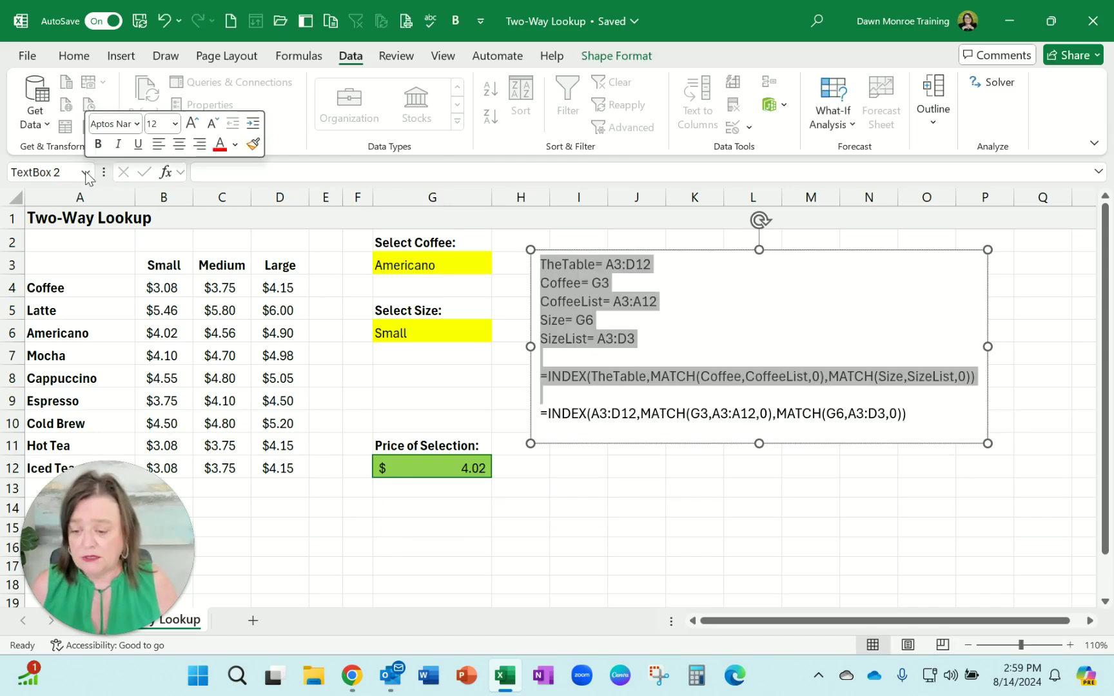
Step: Jump to the named cell Coffee (G3, holding Americano) via the Name Box list
left_click(88, 172)
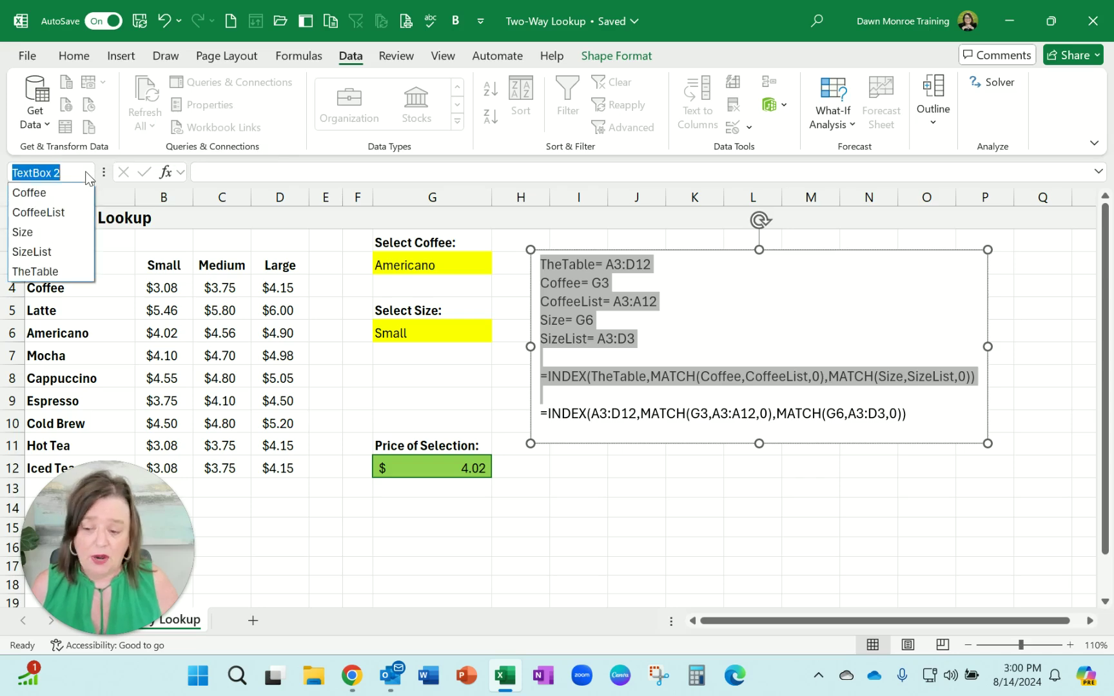
left_click(60, 193)
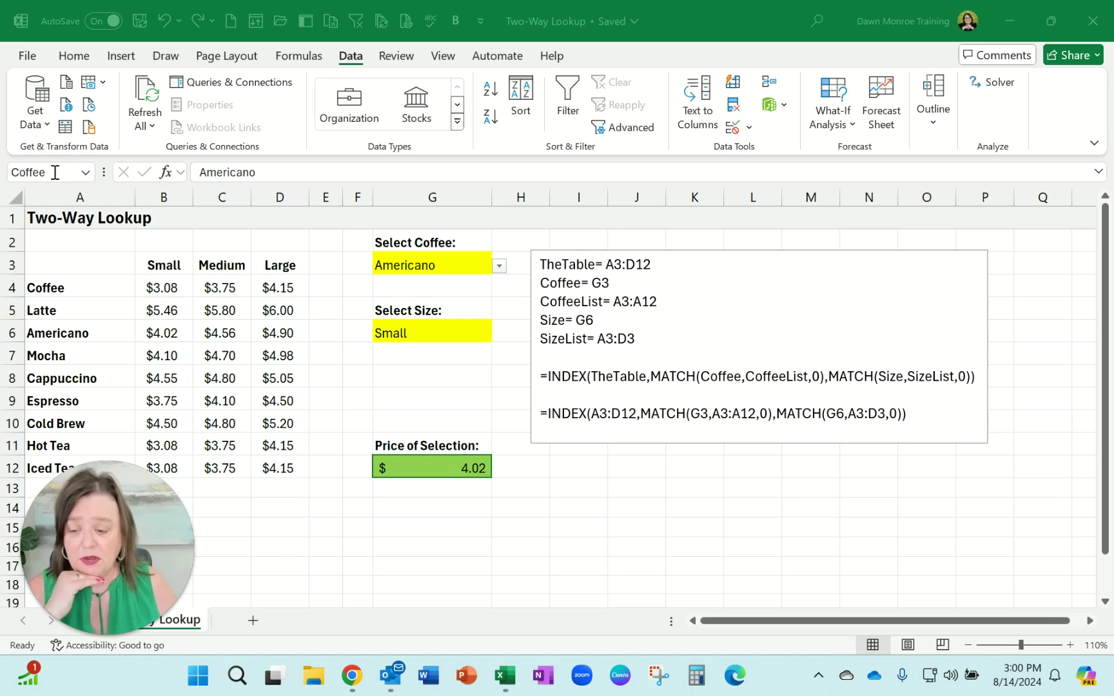
left_click(411, 264)
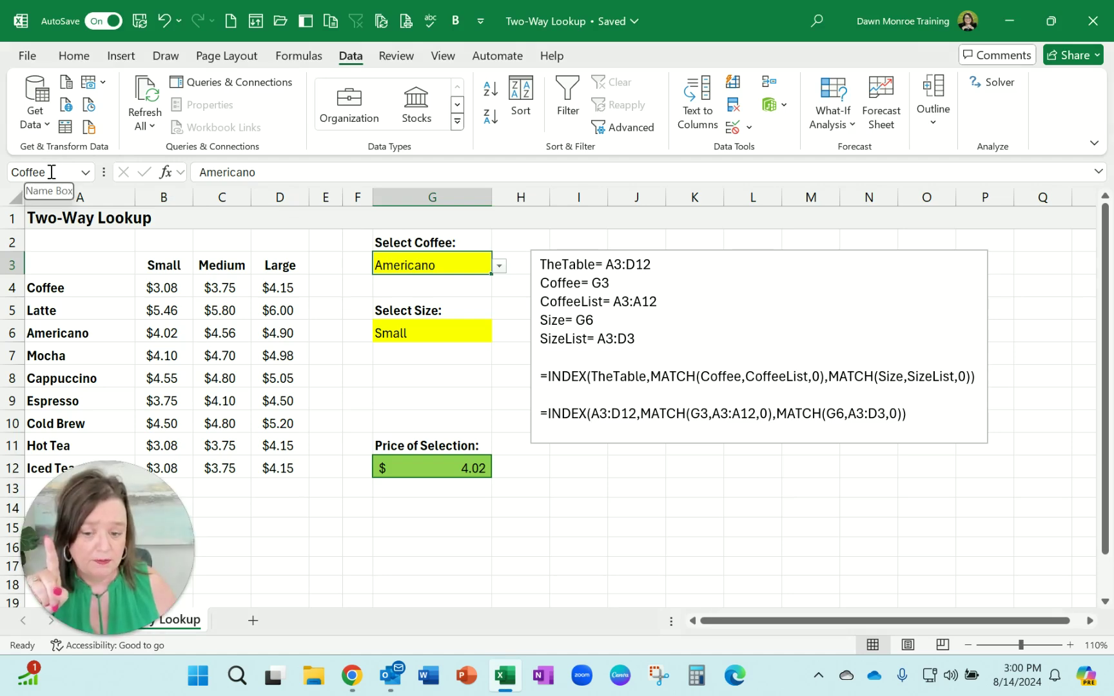
Step: Open Name Manager and check the ranges for CoffeeList, Size, SizeList and TheTable ($A$3:$D$12)
left_click(126, 57)
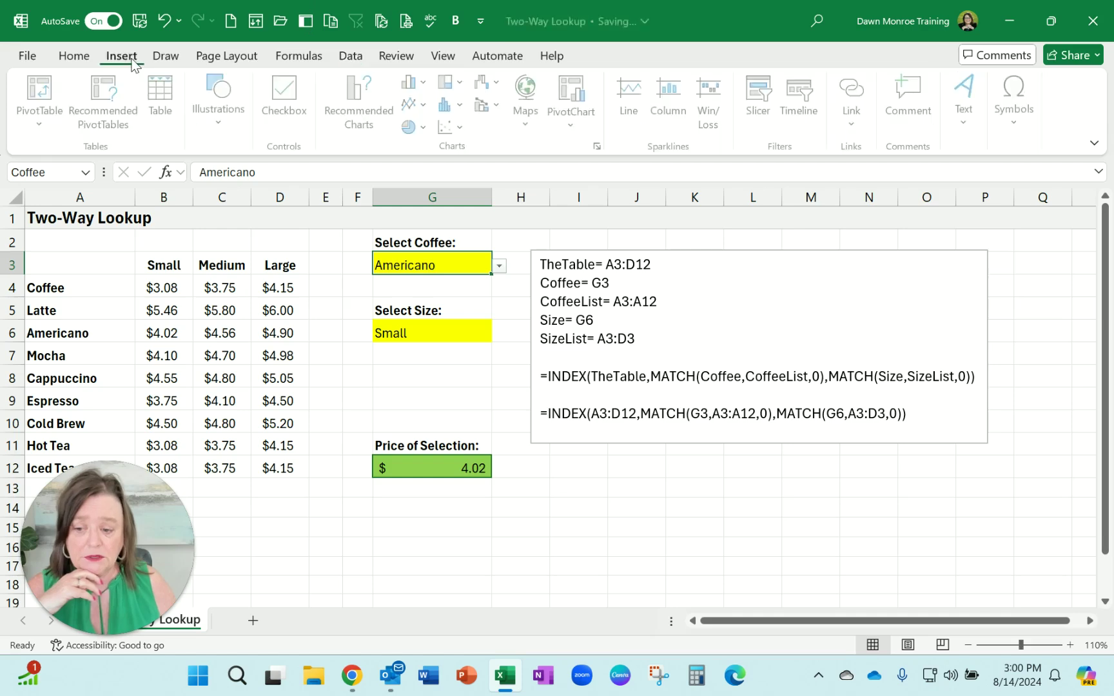
left_click(283, 57)
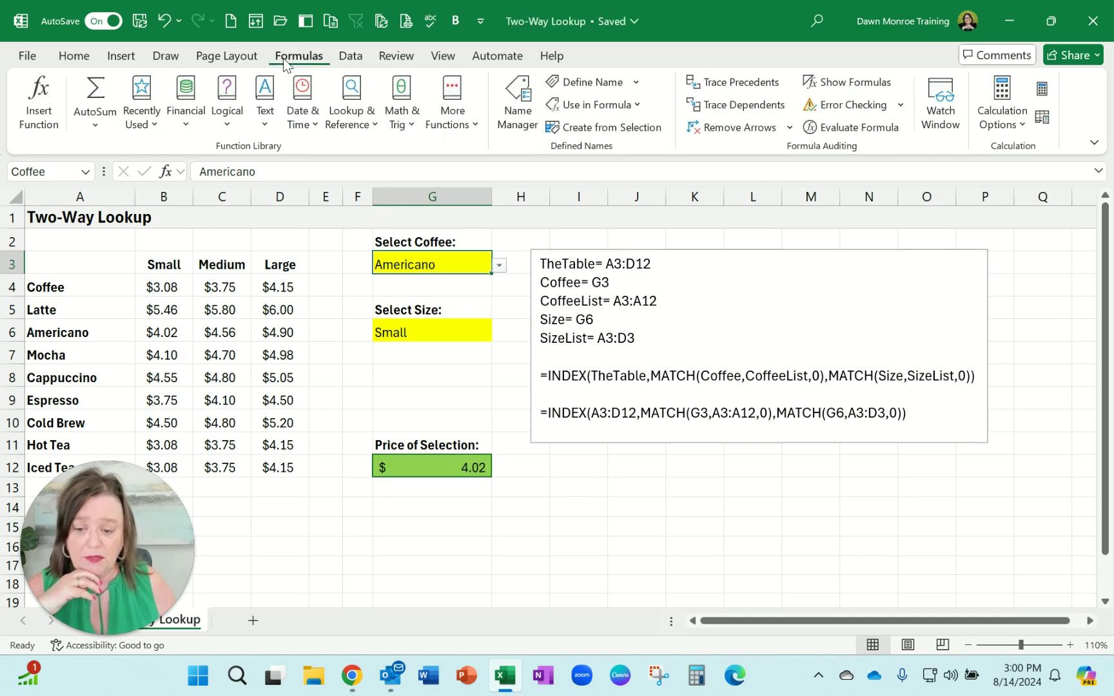
left_click(520, 113)
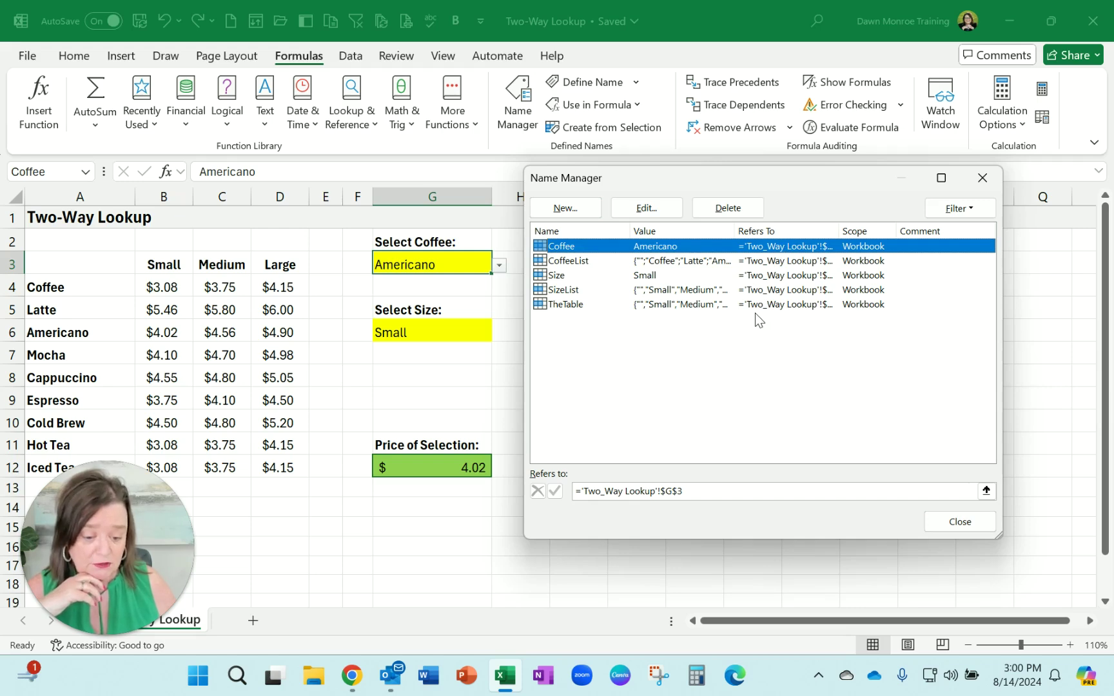
left_click(592, 261)
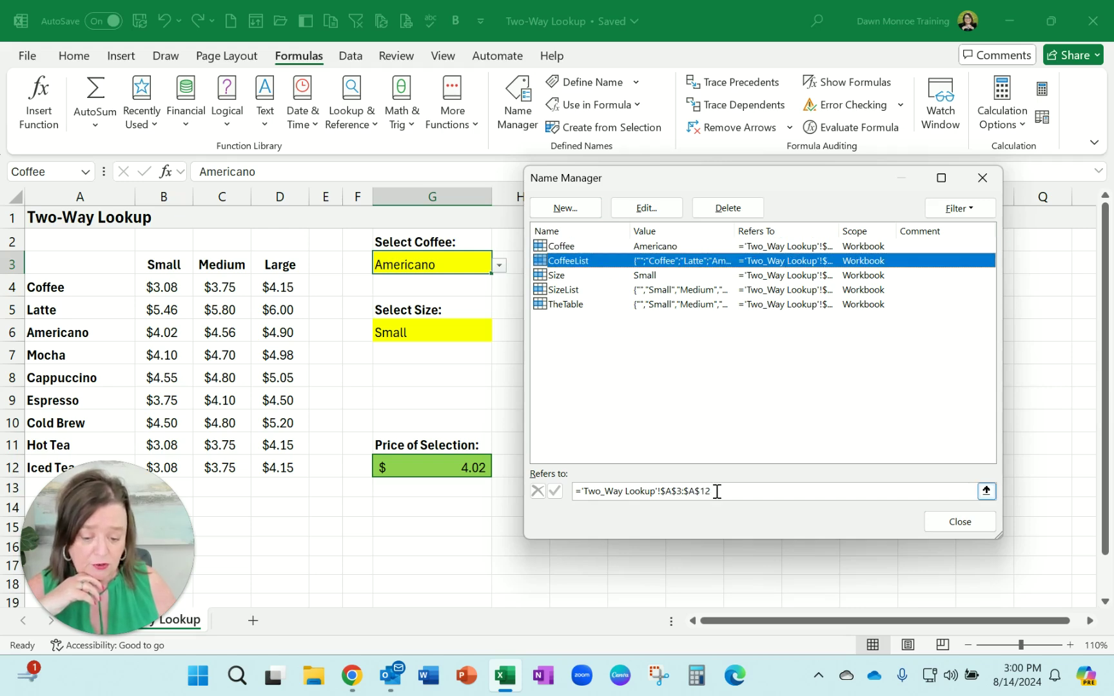
left_click(574, 276)
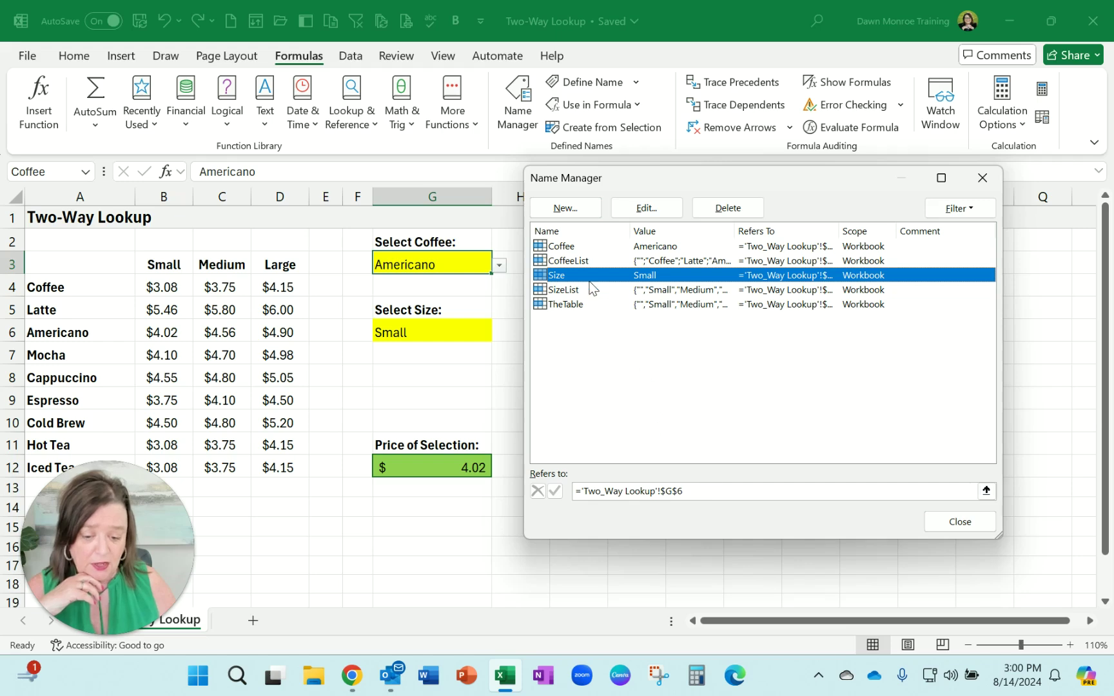
left_click(588, 290)
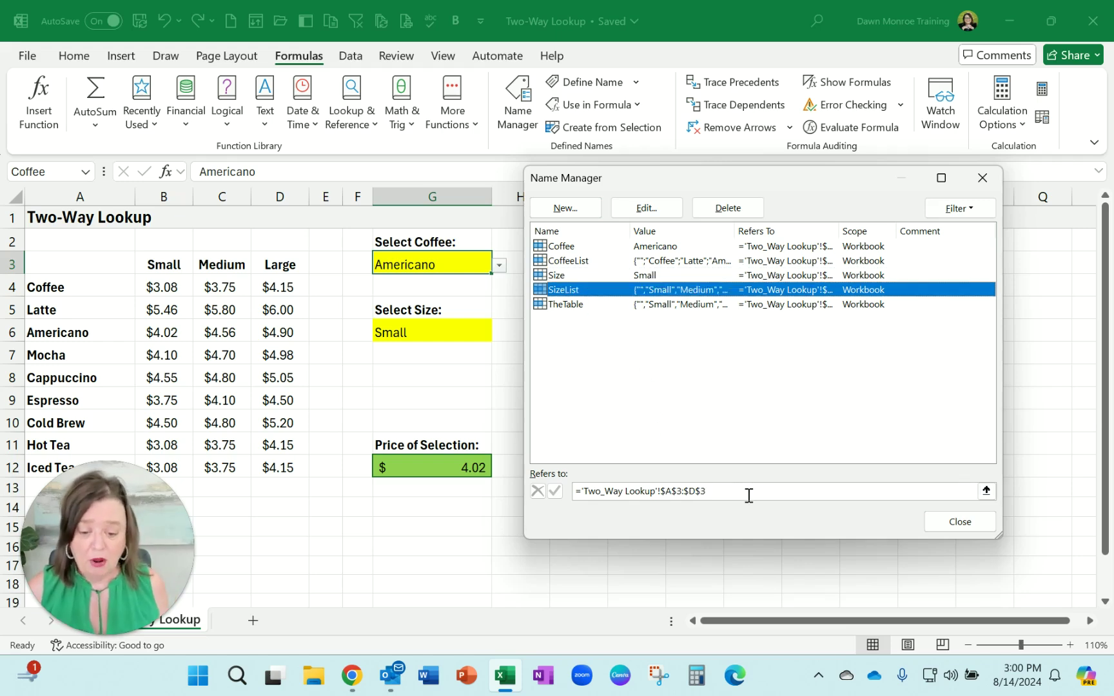
left_click(610, 306)
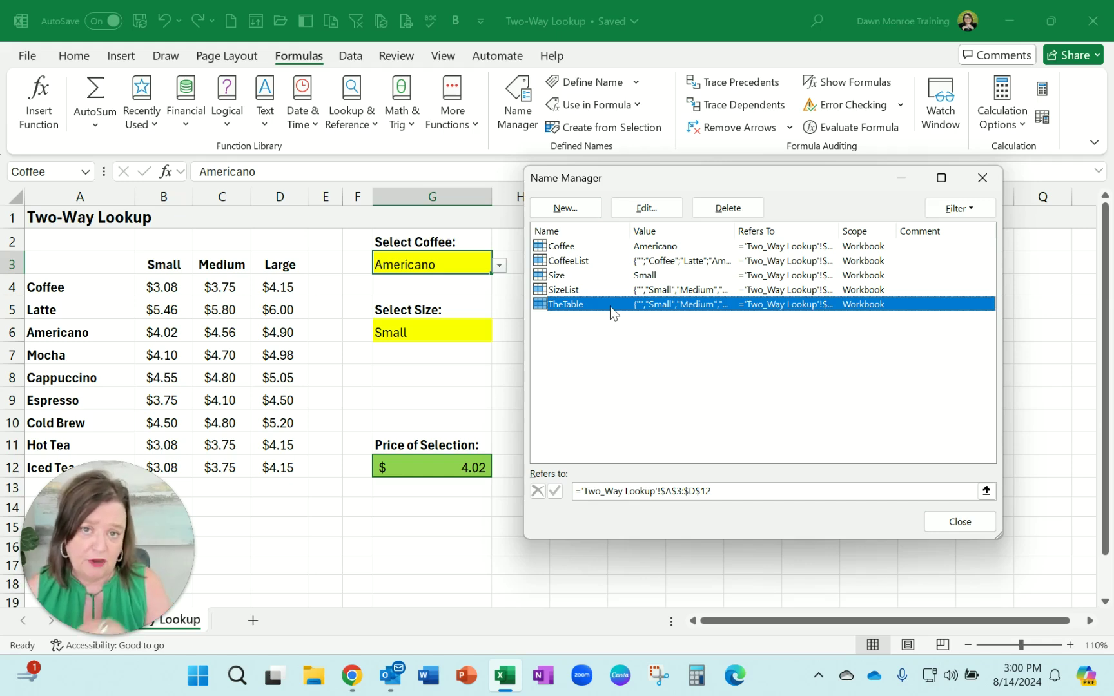
Step: Close Name Manager, then select Coffee in G3 and Large in G6 to get $4.15
left_click(955, 523)
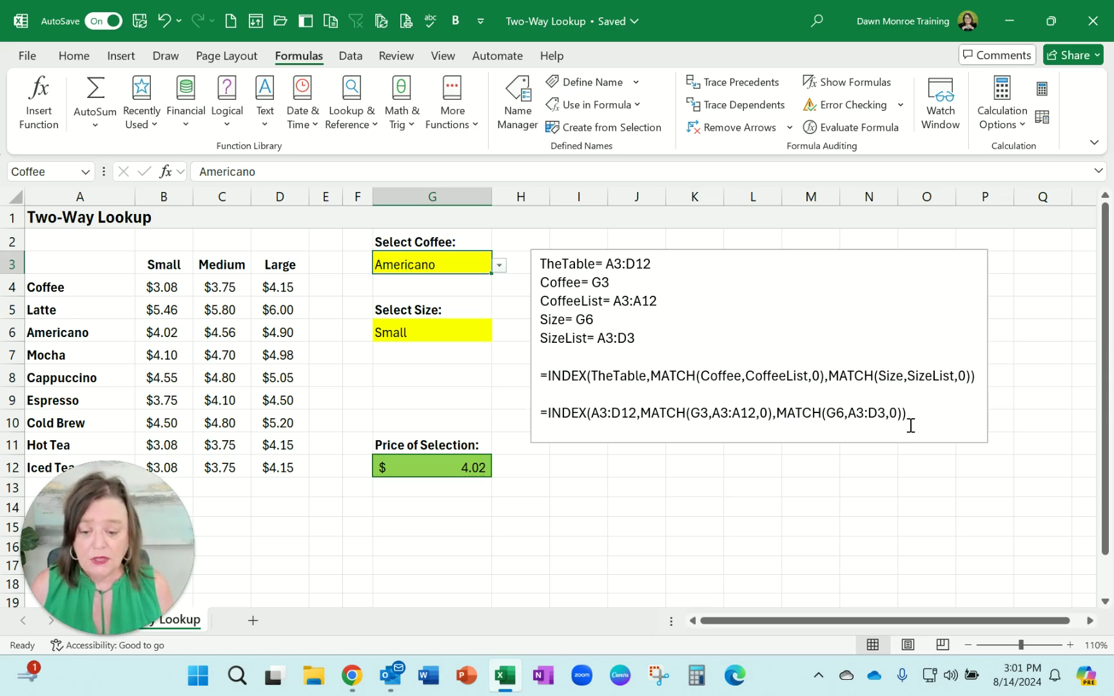
left_click(500, 266)
left_click(464, 281)
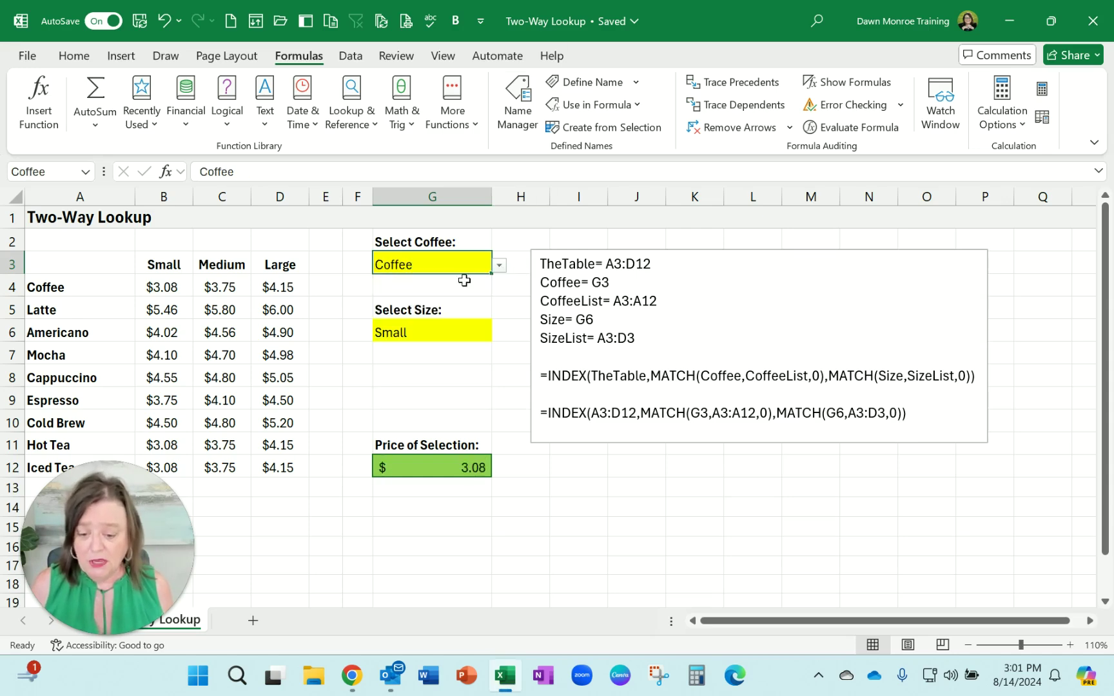
left_click(481, 331)
left_click(500, 334)
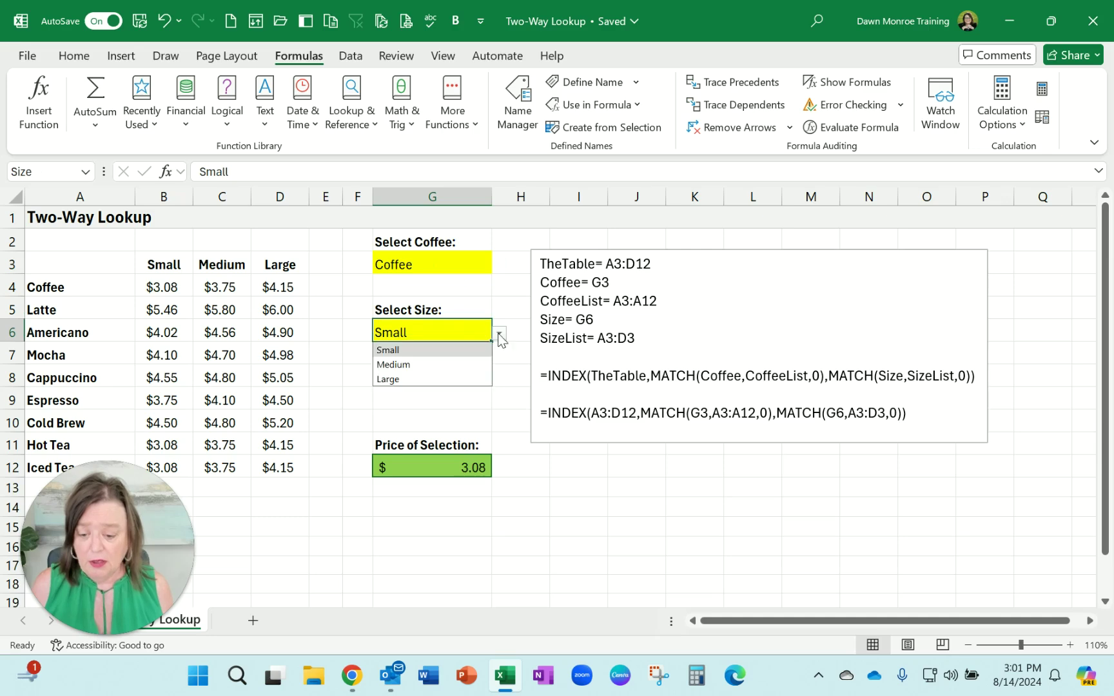
left_click(448, 380)
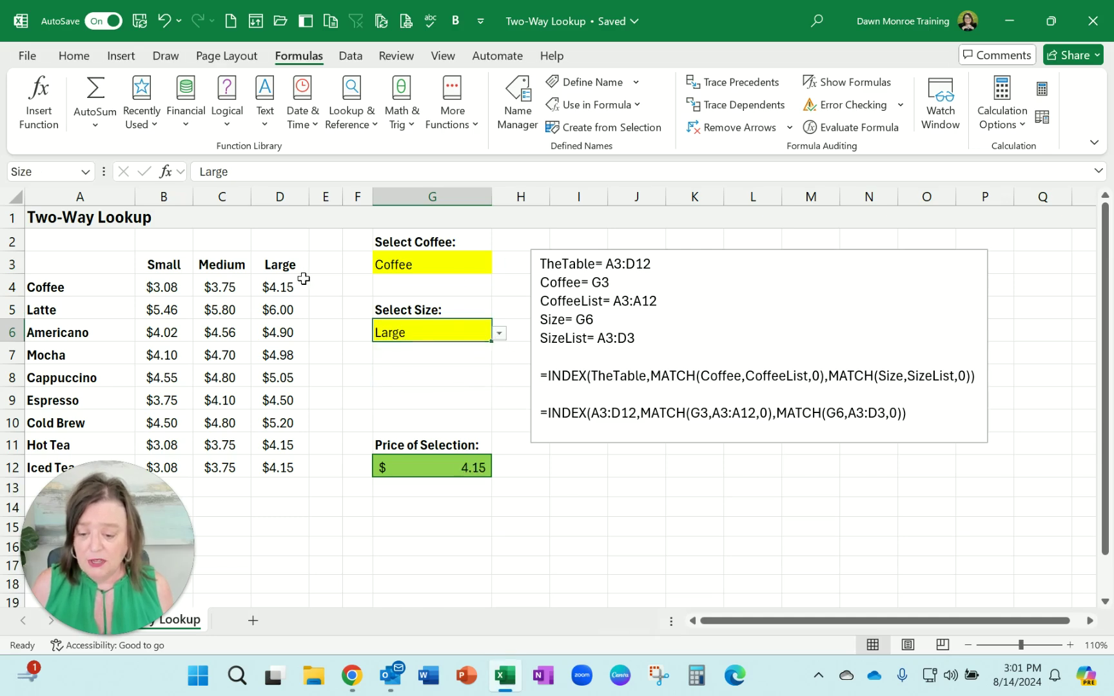